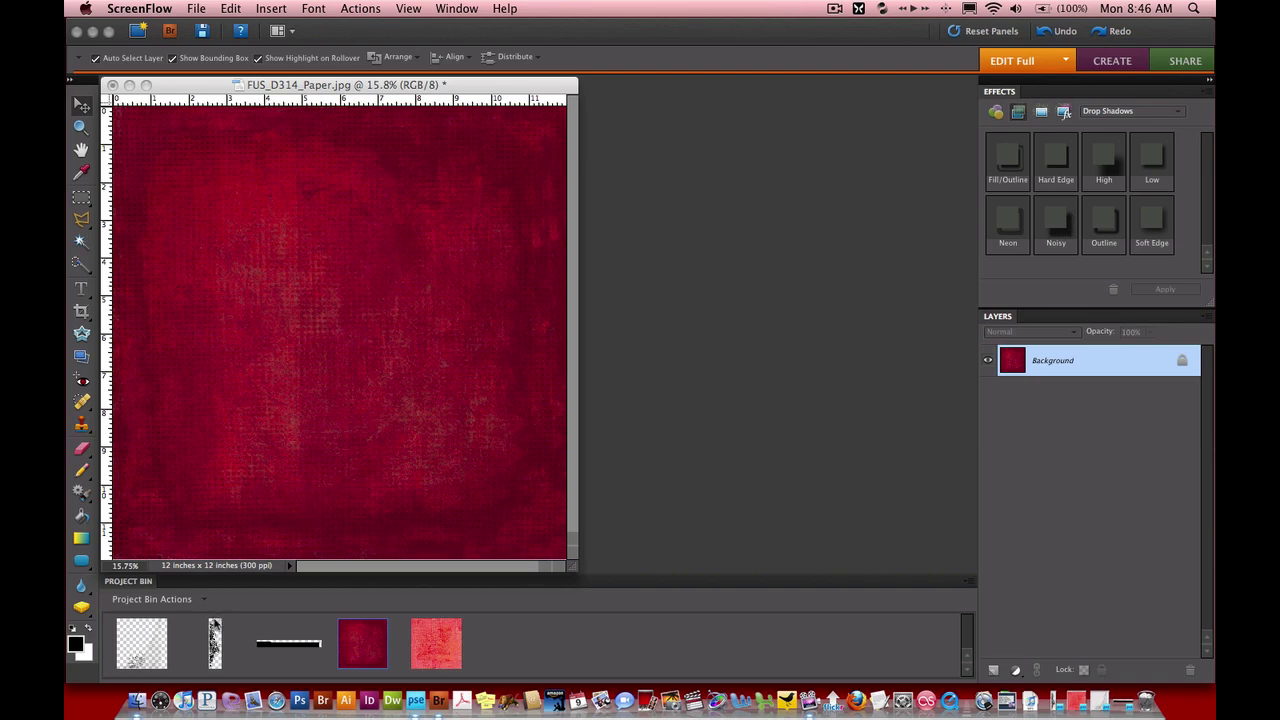
Step: Drag the VAG_Squares crown-and-dots texture onto the FUS_D314 red paper as Layer 1
double_click(152, 655)
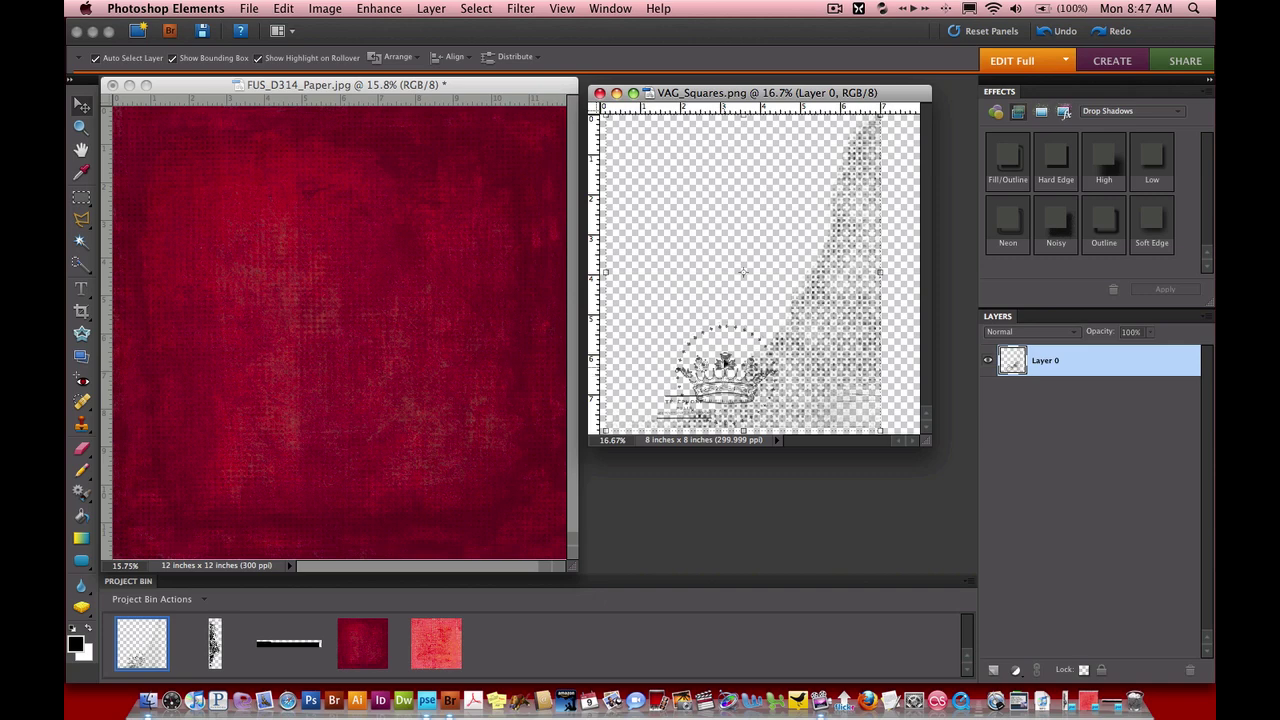
drag(724, 359, 422, 496)
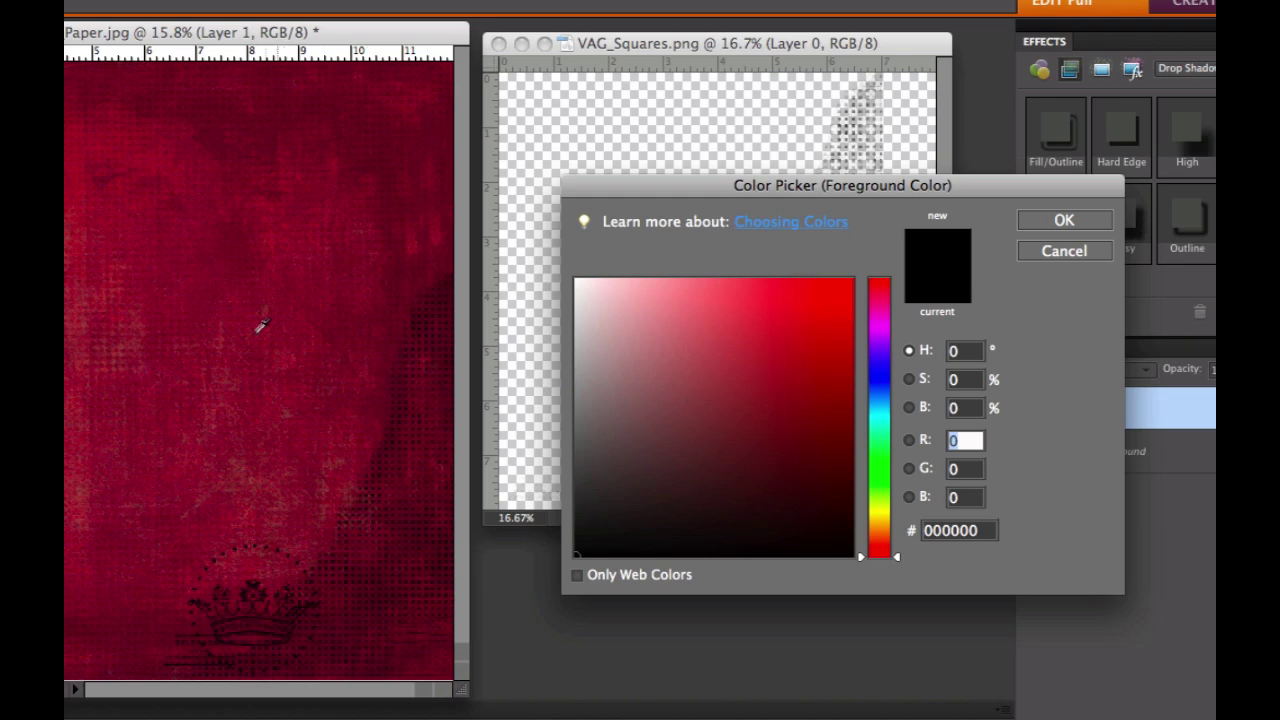
Step: Set the foreground colour to #ba6779, a lighter pink sampled from the red paper
click(198, 333)
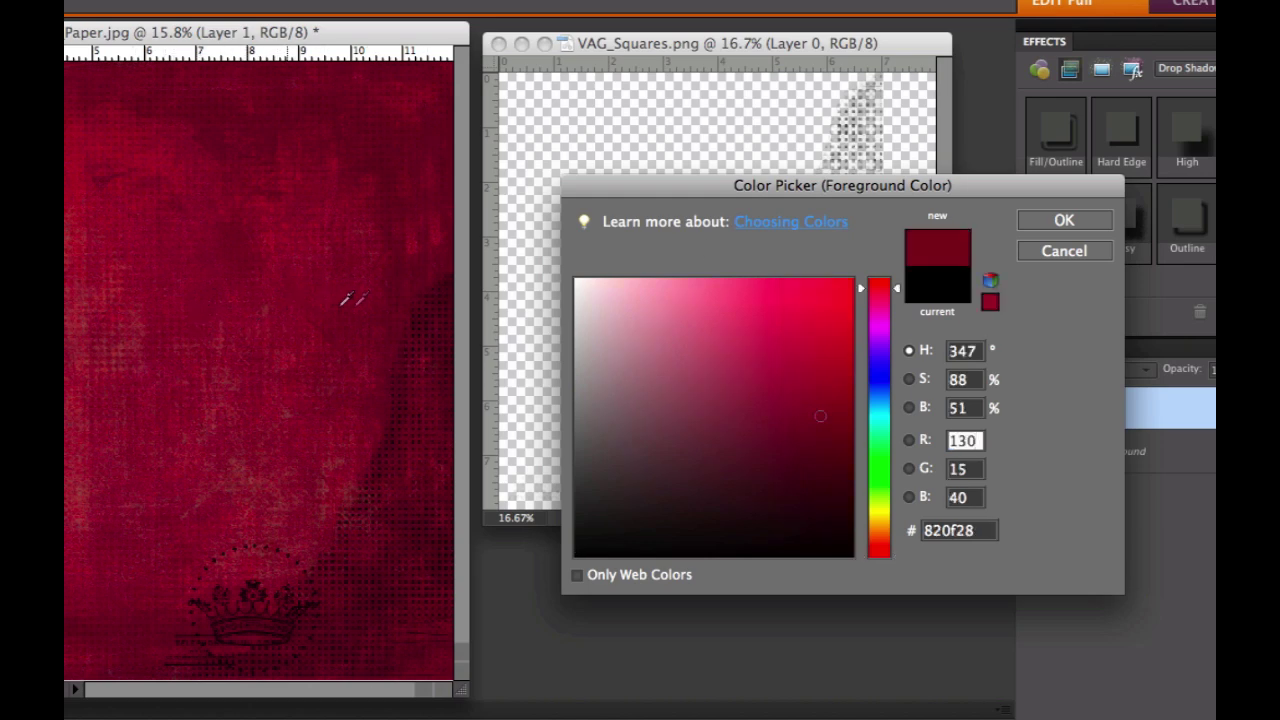
drag(818, 416, 699, 354)
click(1064, 220)
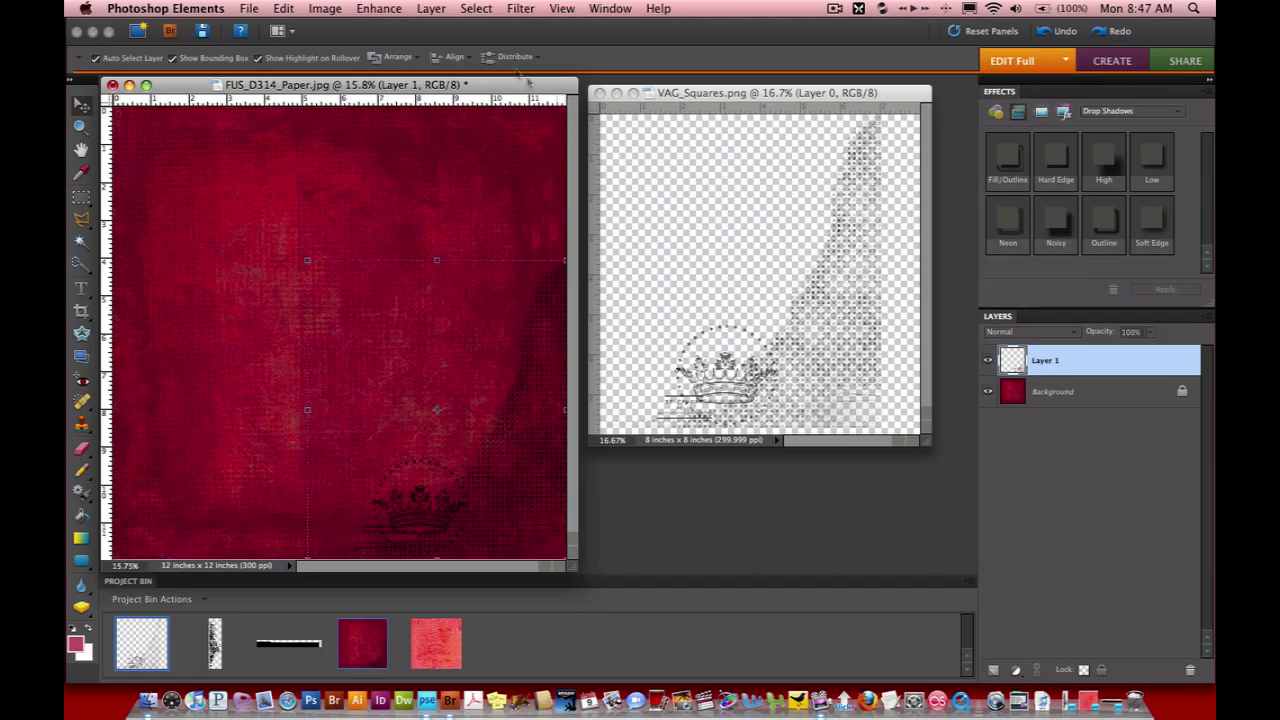
Step: Fill Layer 1 with the pink foreground colour, keeping transparency preserved
click(284, 9)
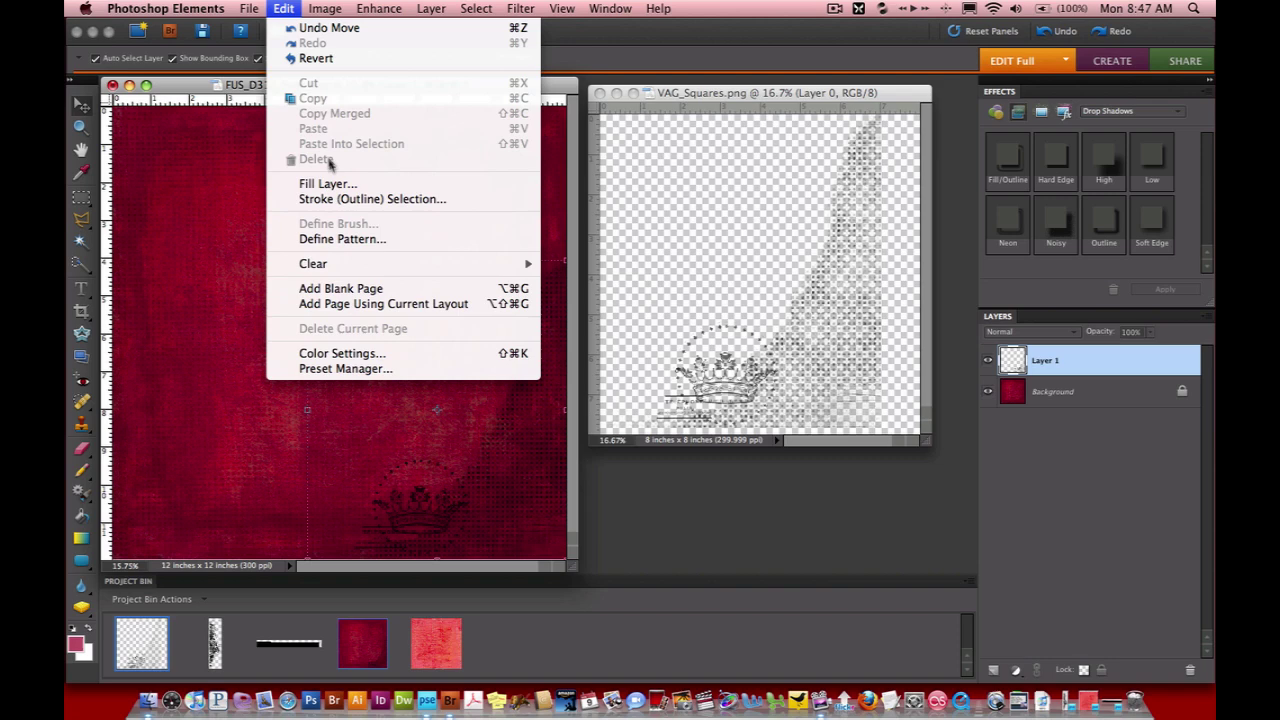
click(334, 189)
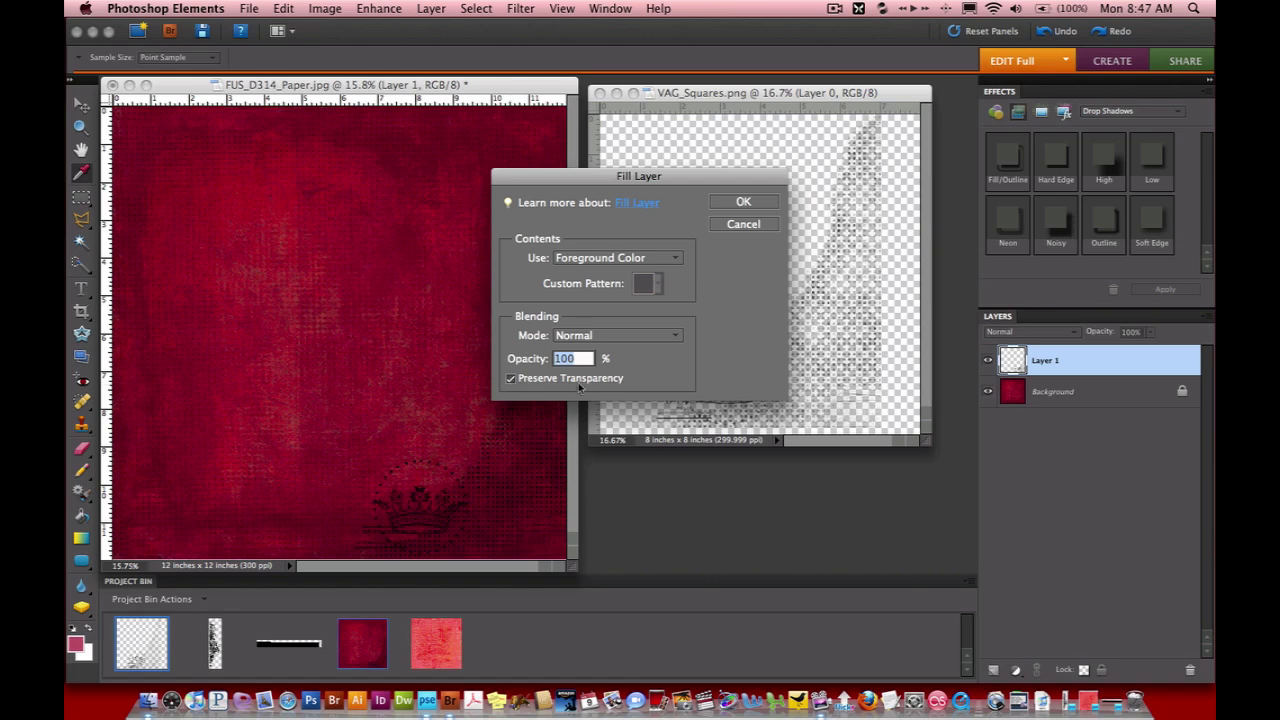
click(743, 202)
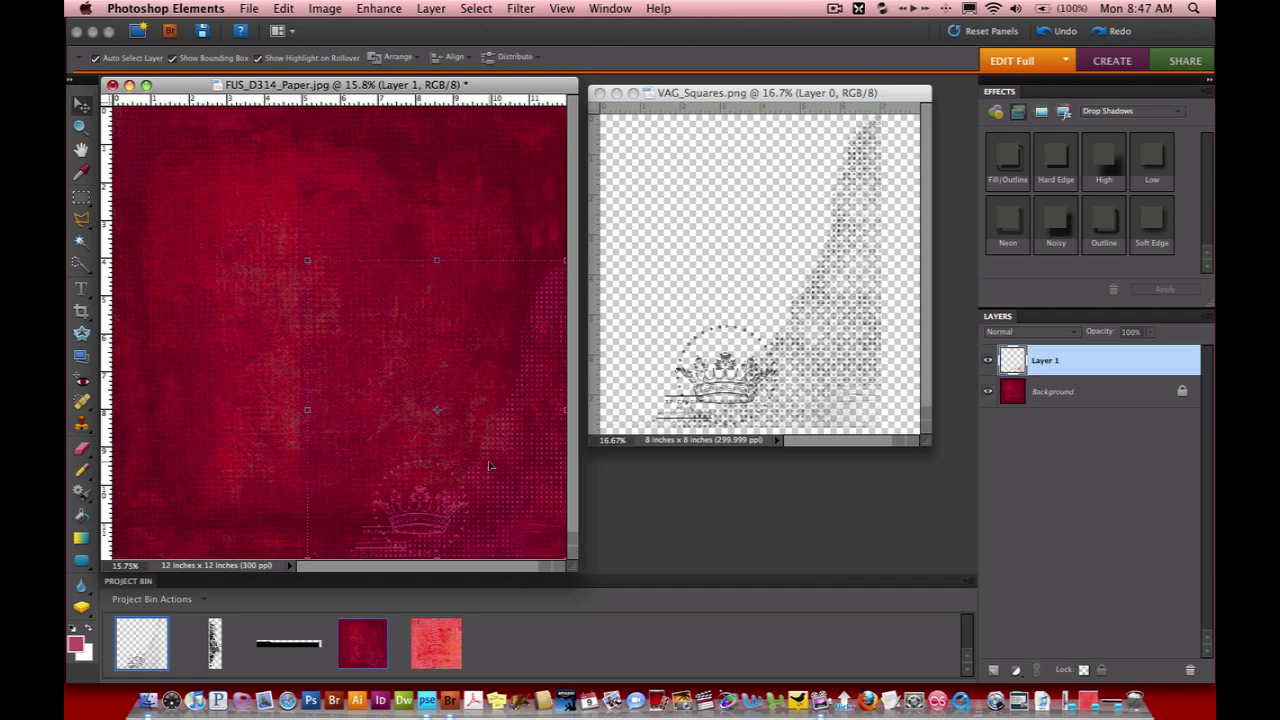
Step: Undo the pink fill and clip the FUS_D316 pink paper to the crown layer
key(ctrl+i)
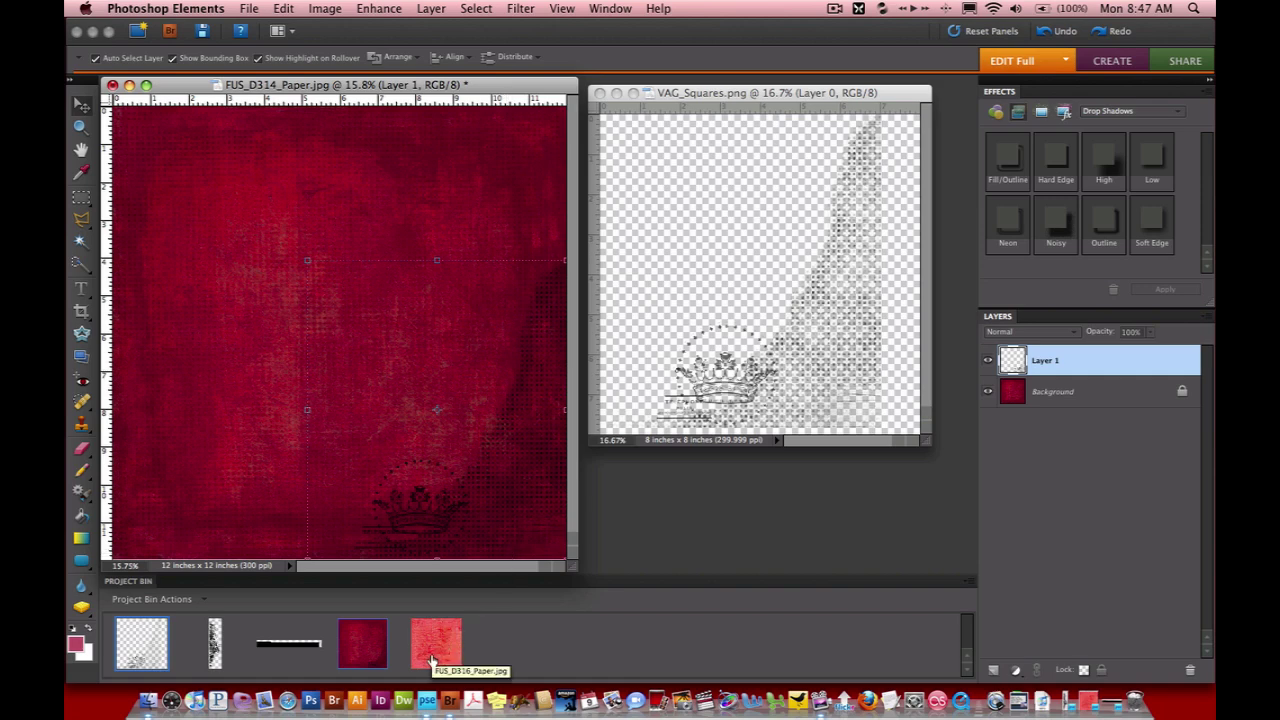
drag(432, 658, 478, 454)
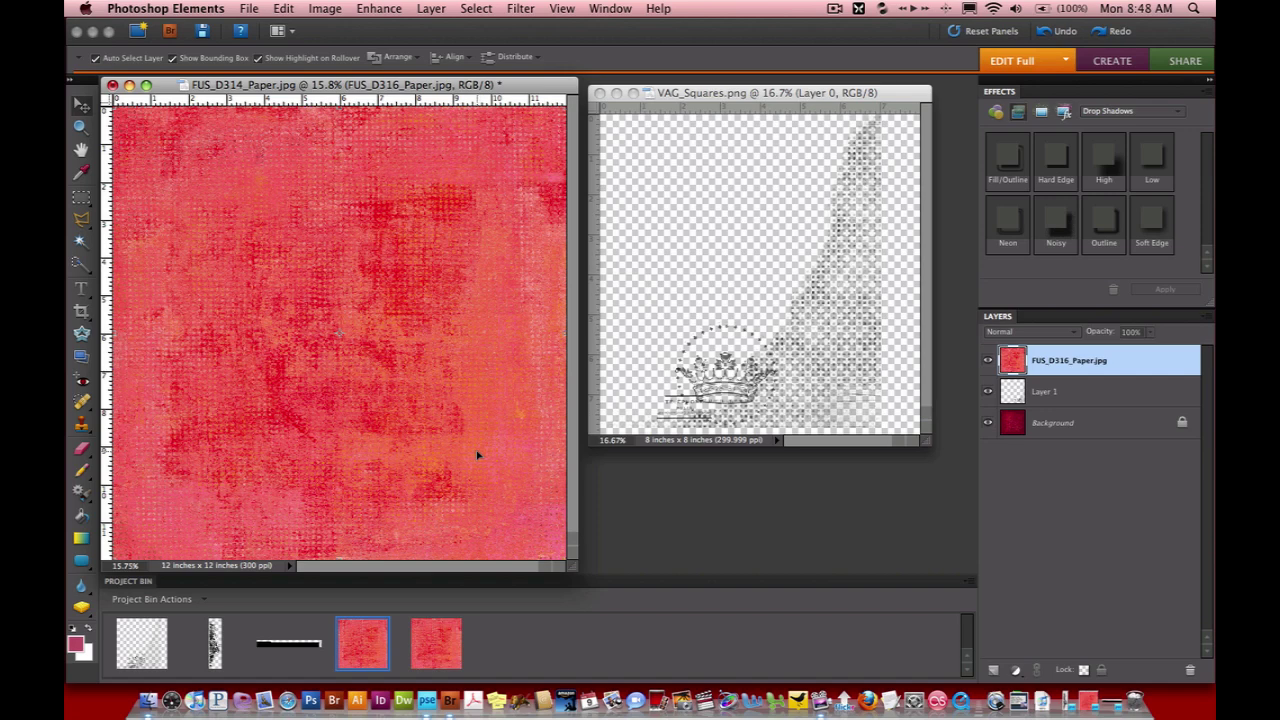
key(super+g)
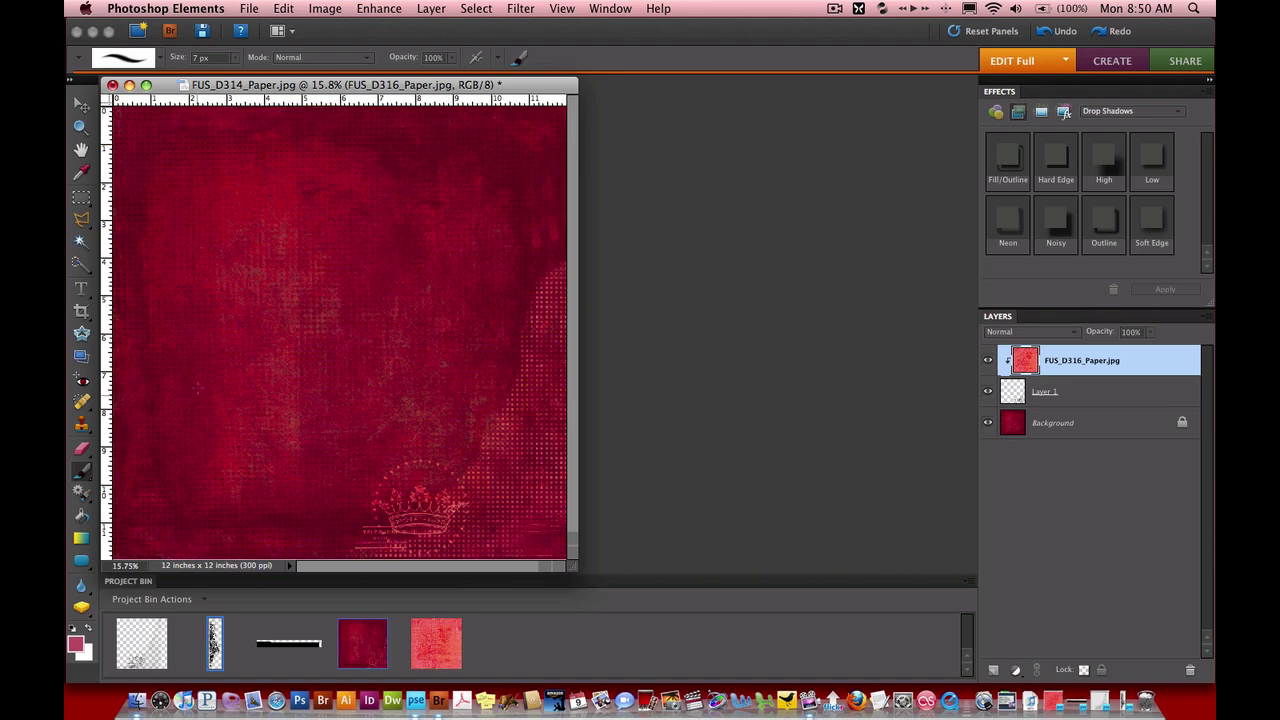
Step: Select the Brush tool and load MOT_Textures.abr from the MOT_D260_Textures folder
click(160, 63)
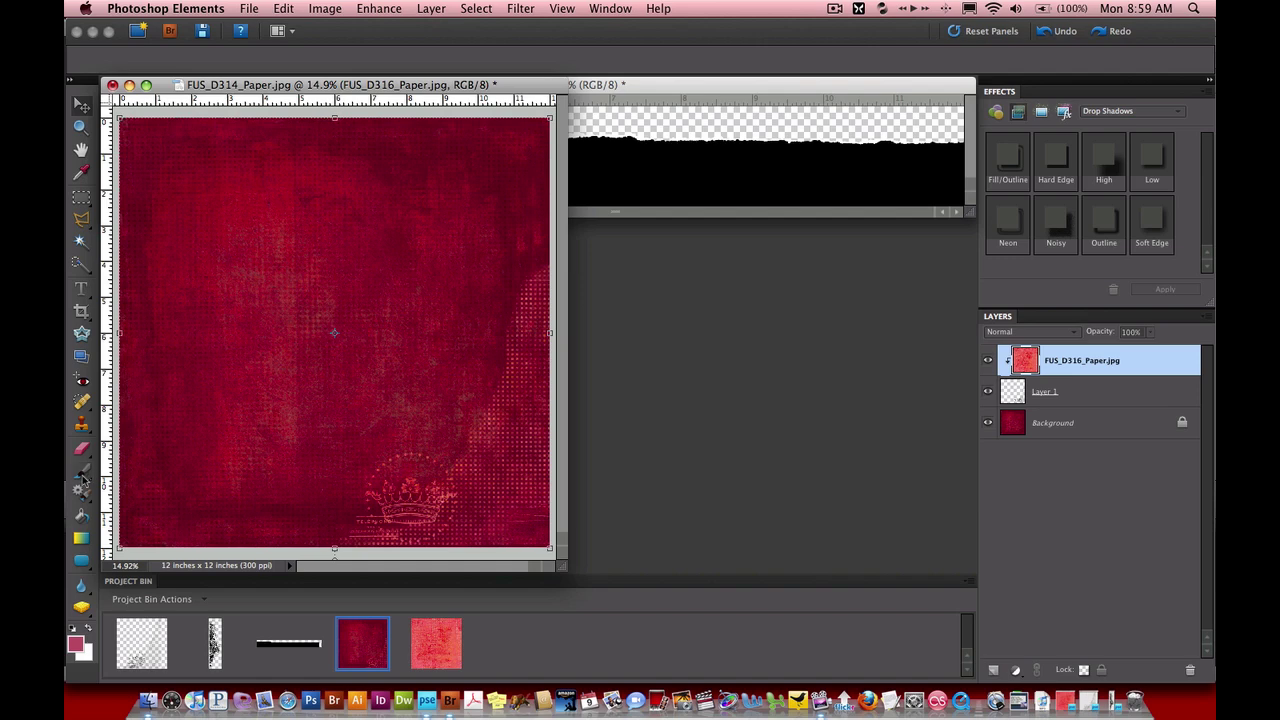
click(84, 472)
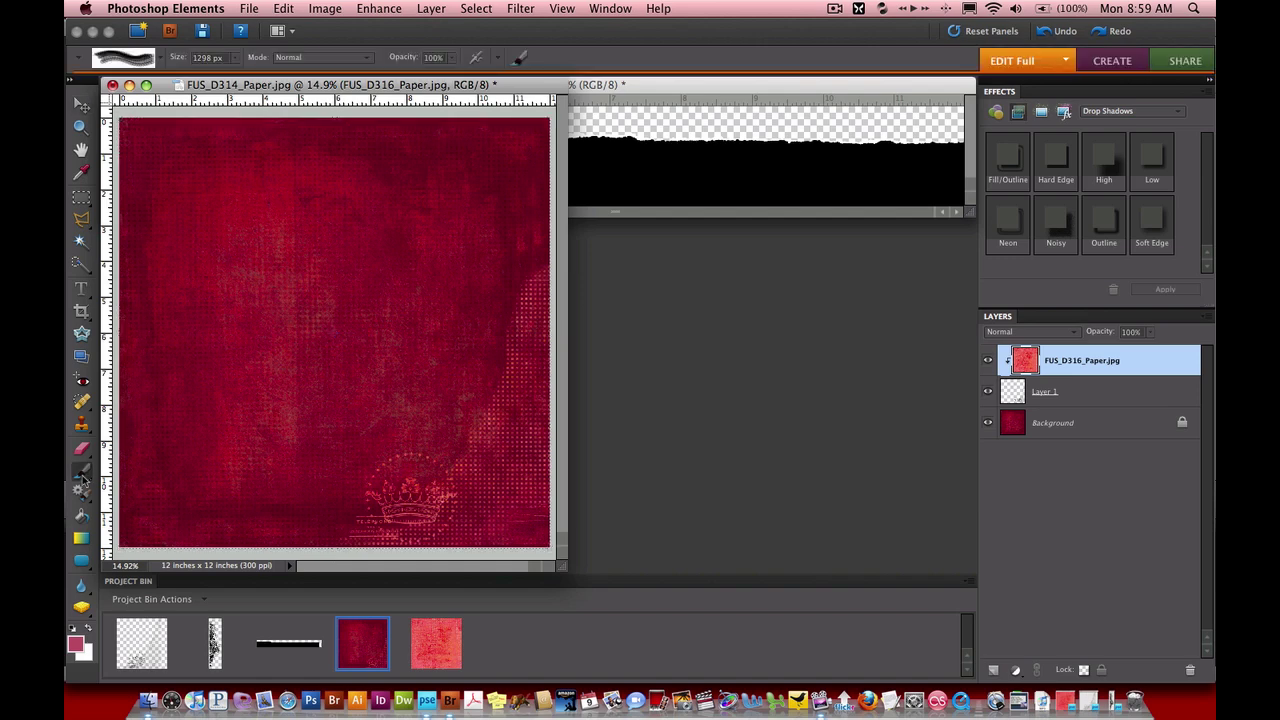
click(159, 60)
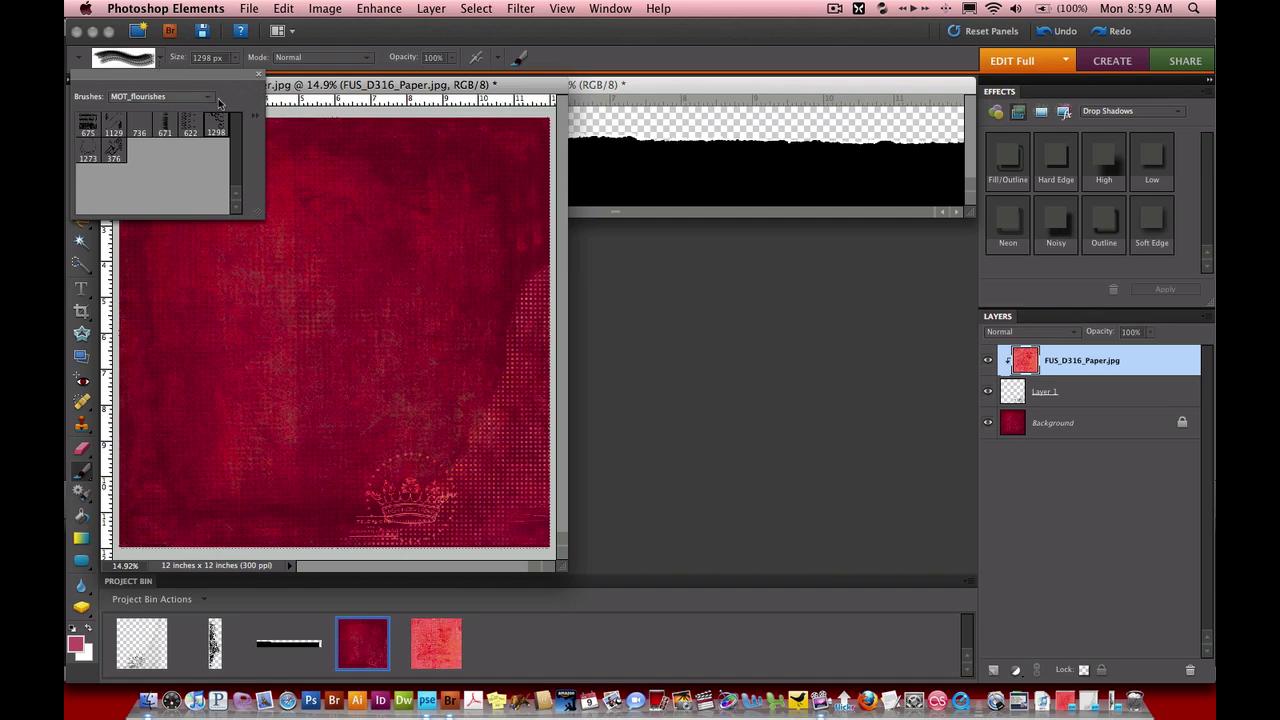
click(258, 122)
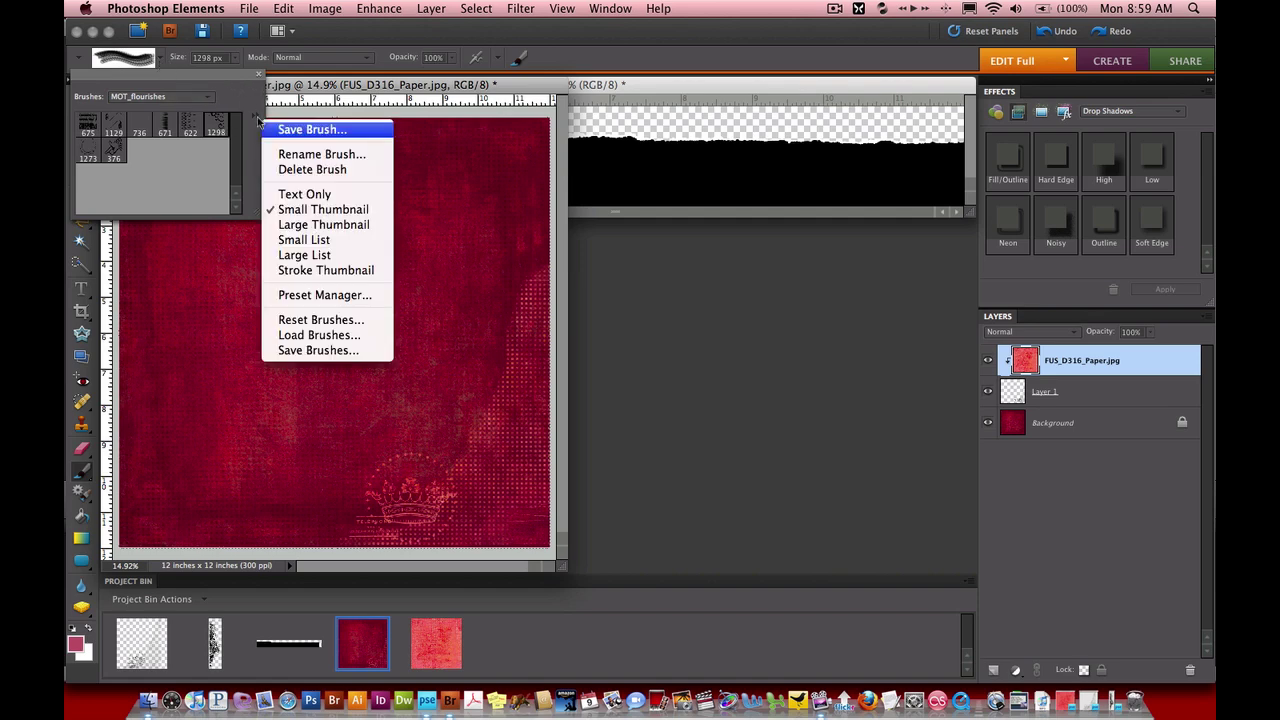
click(320, 337)
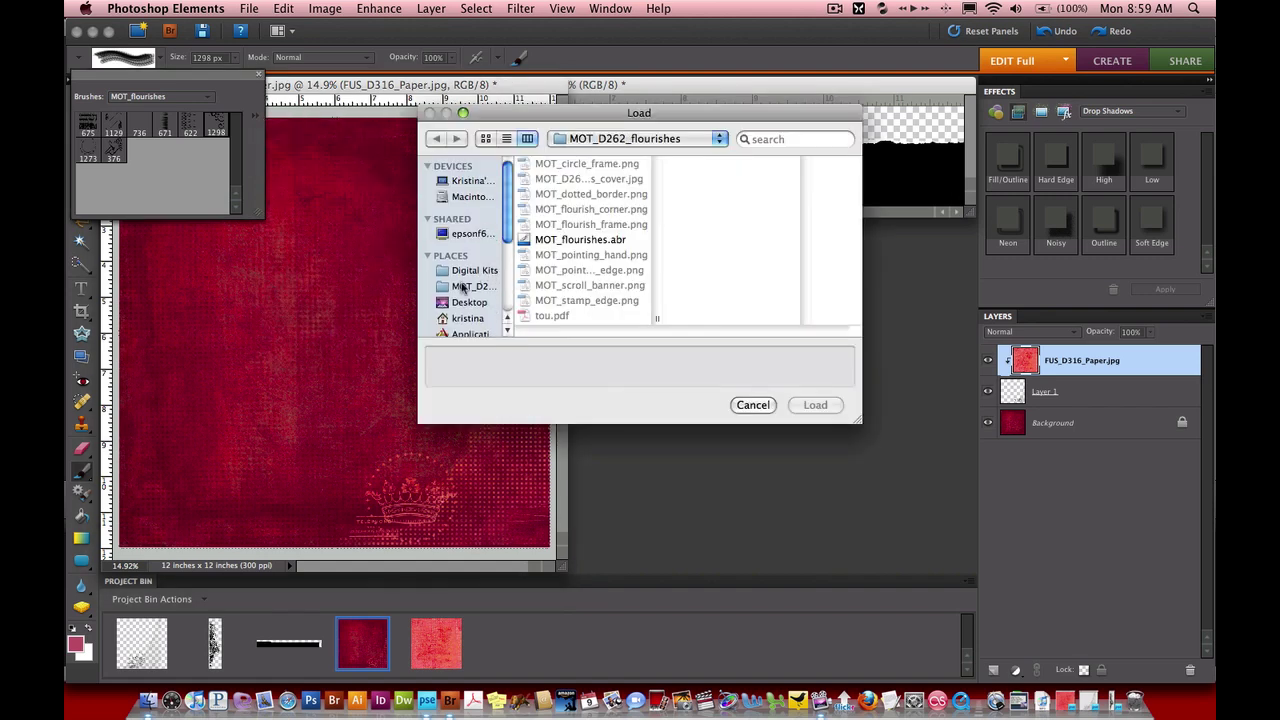
click(463, 286)
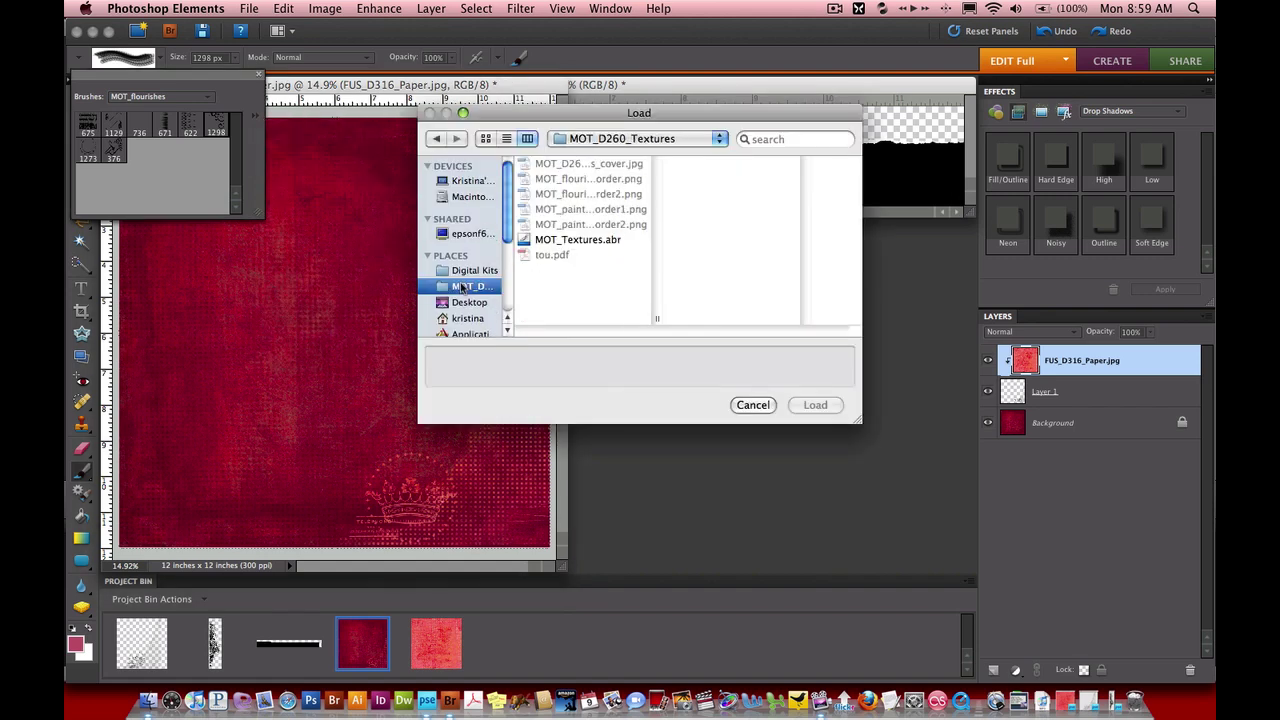
click(598, 241)
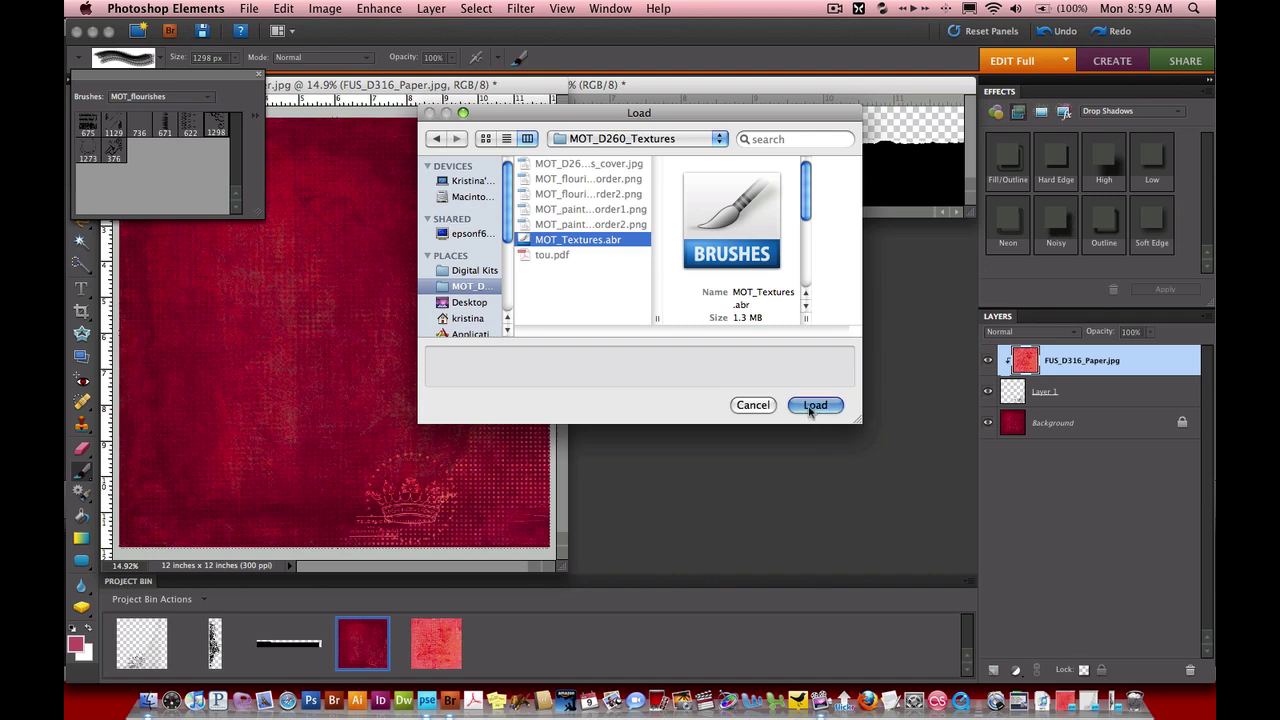
click(815, 405)
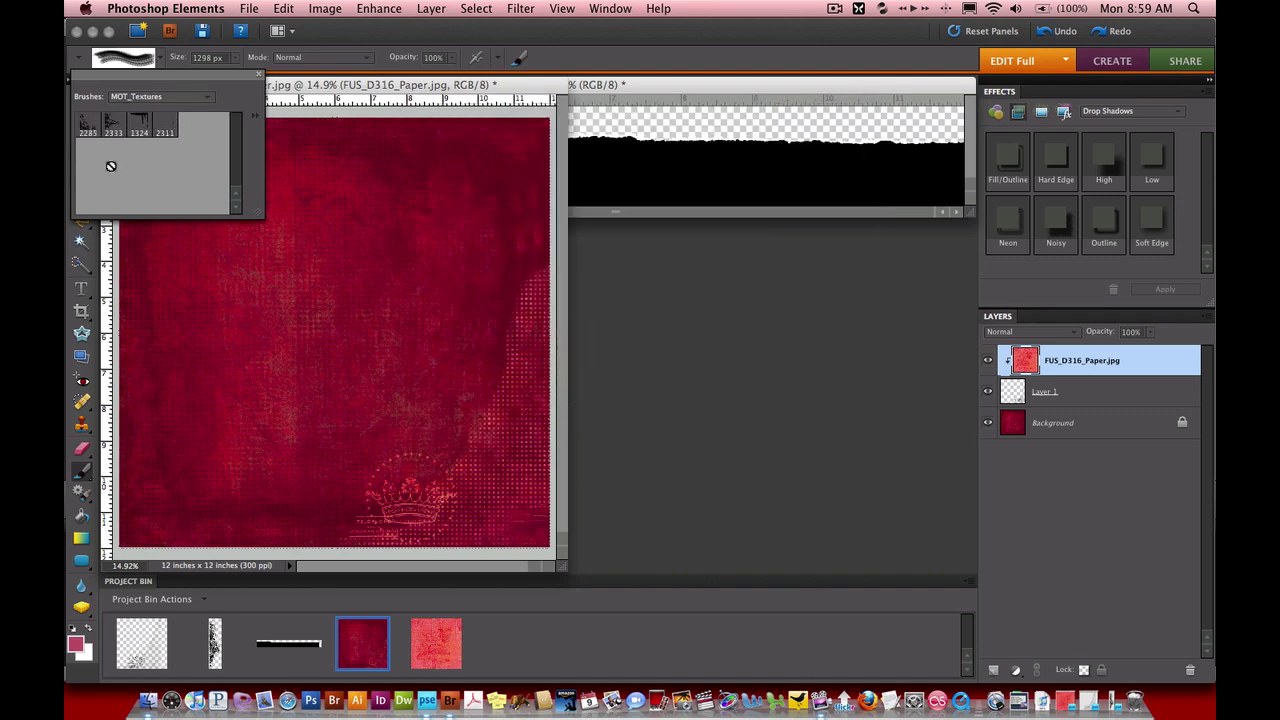
Step: Stamp the 2333 px flourish brush on the Background layer at the paper's left edge
click(112, 126)
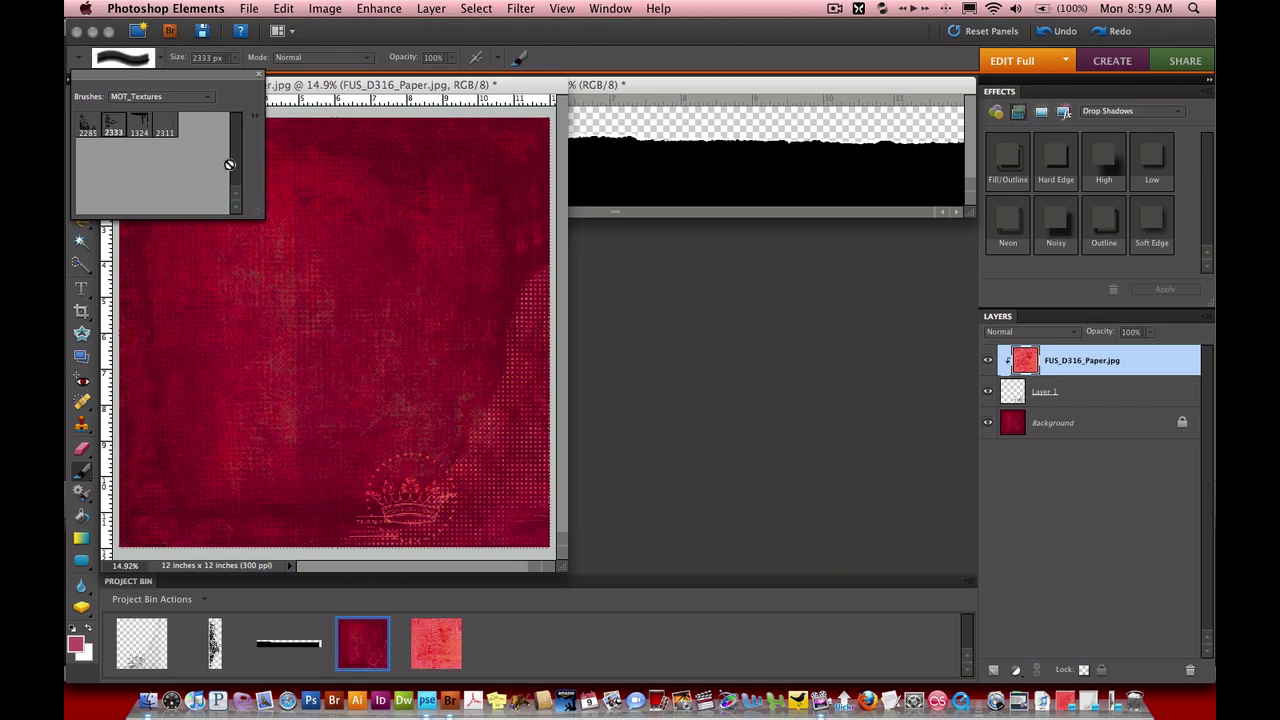
click(407, 88)
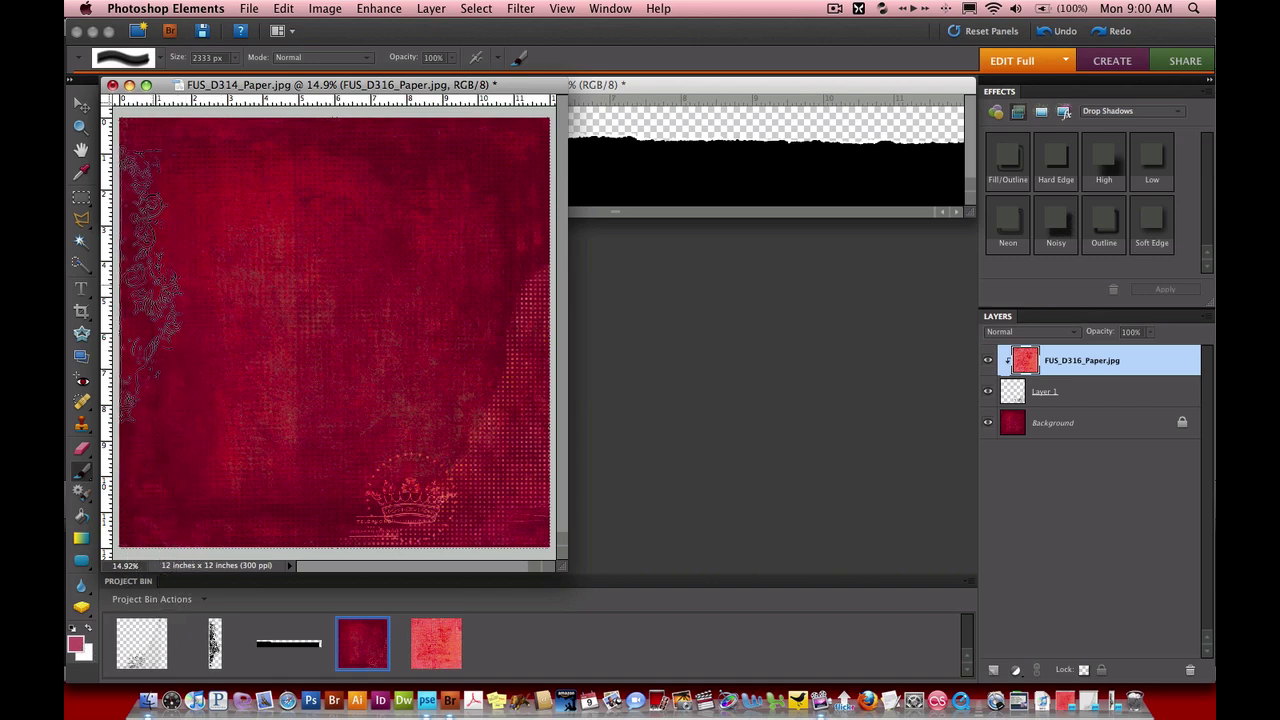
click(1128, 420)
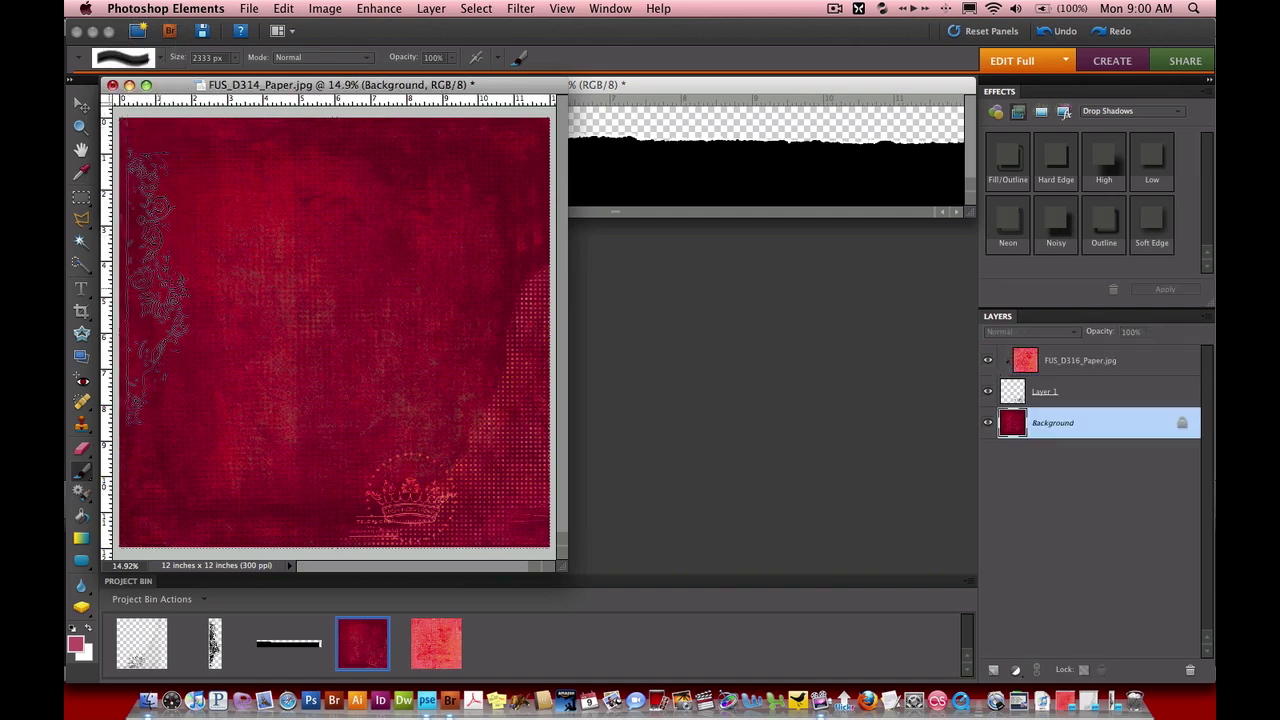
click(150, 272)
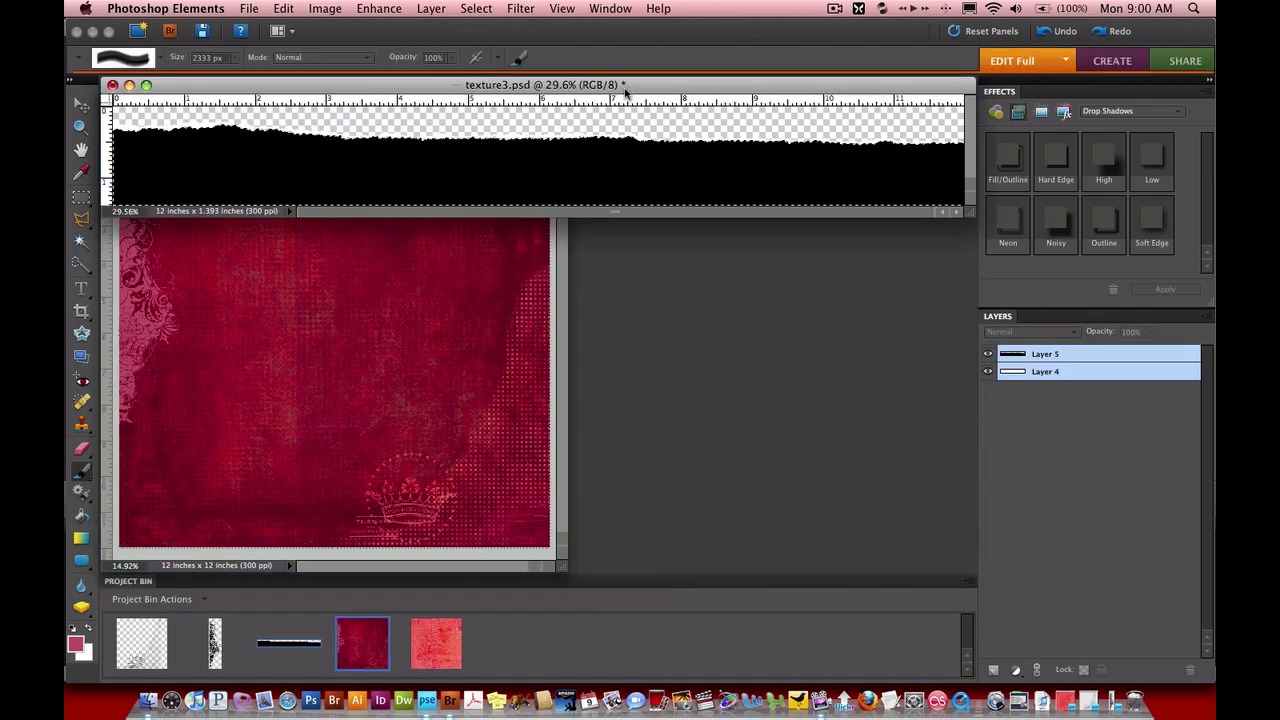
Step: Copy Layers 4 and 5 from texture3.psd into the red paper document
key(ctrl+a)
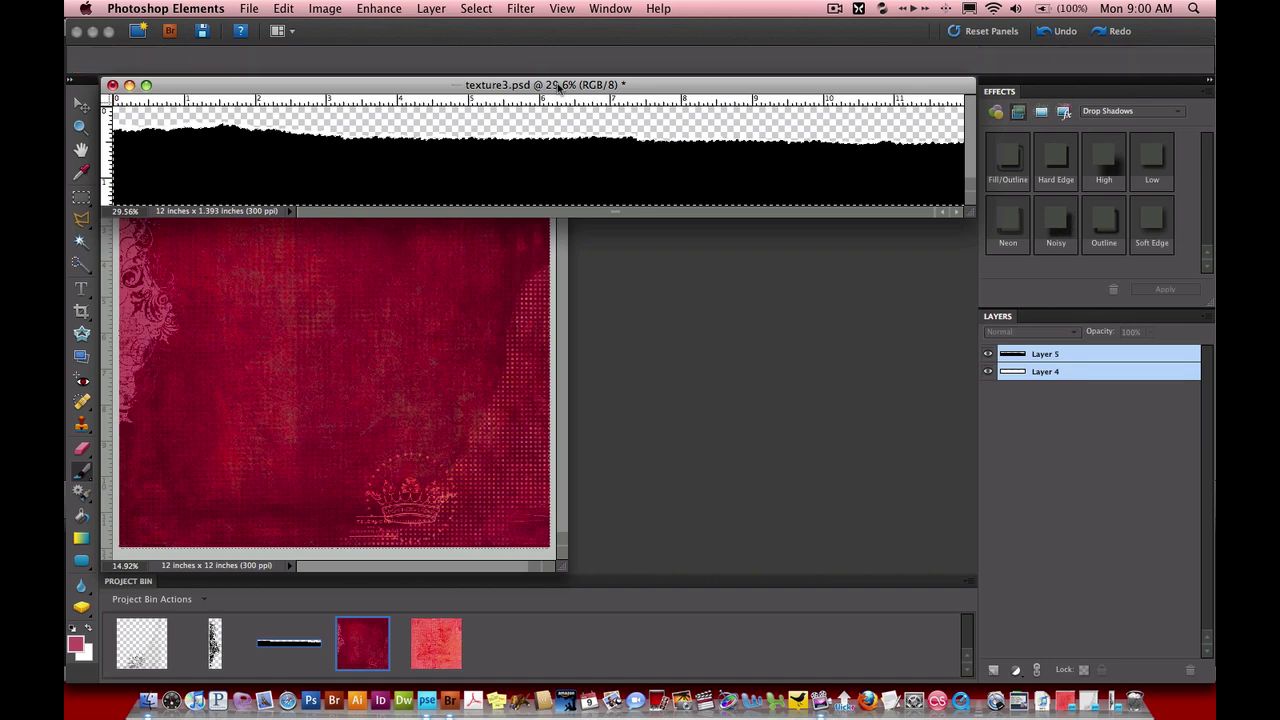
double_click(555, 86)
double_click(289, 643)
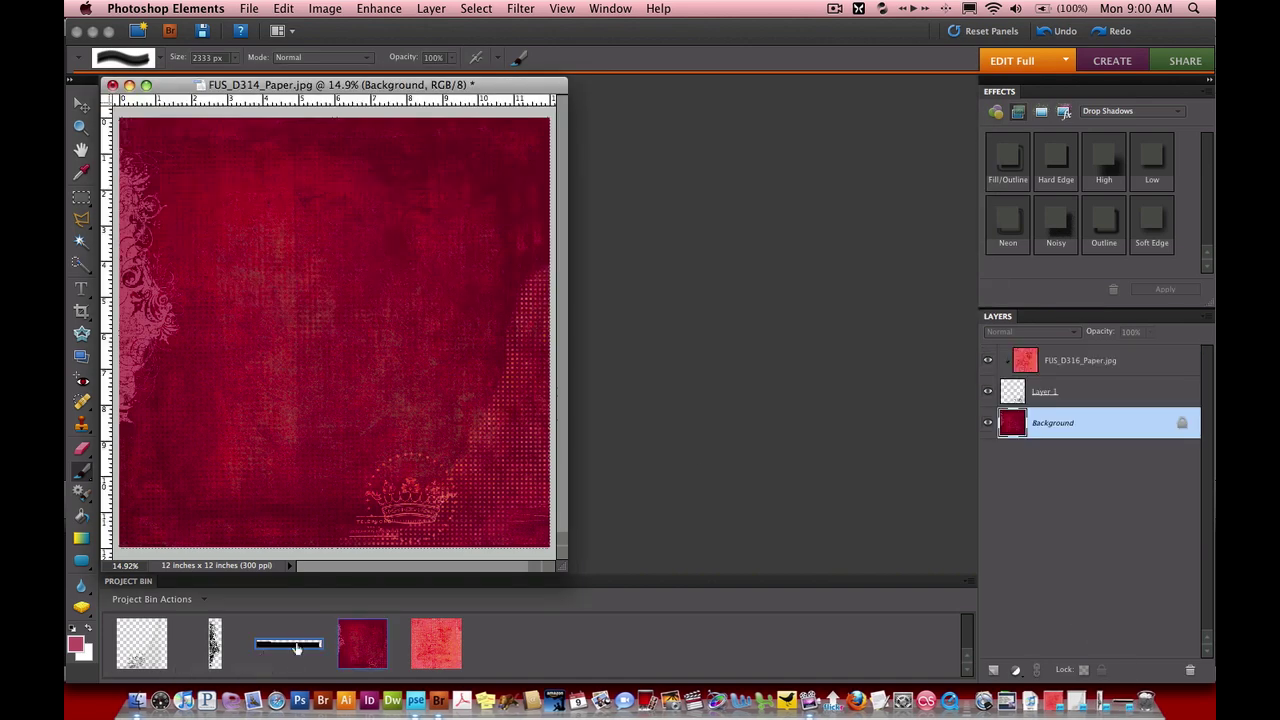
key(m)
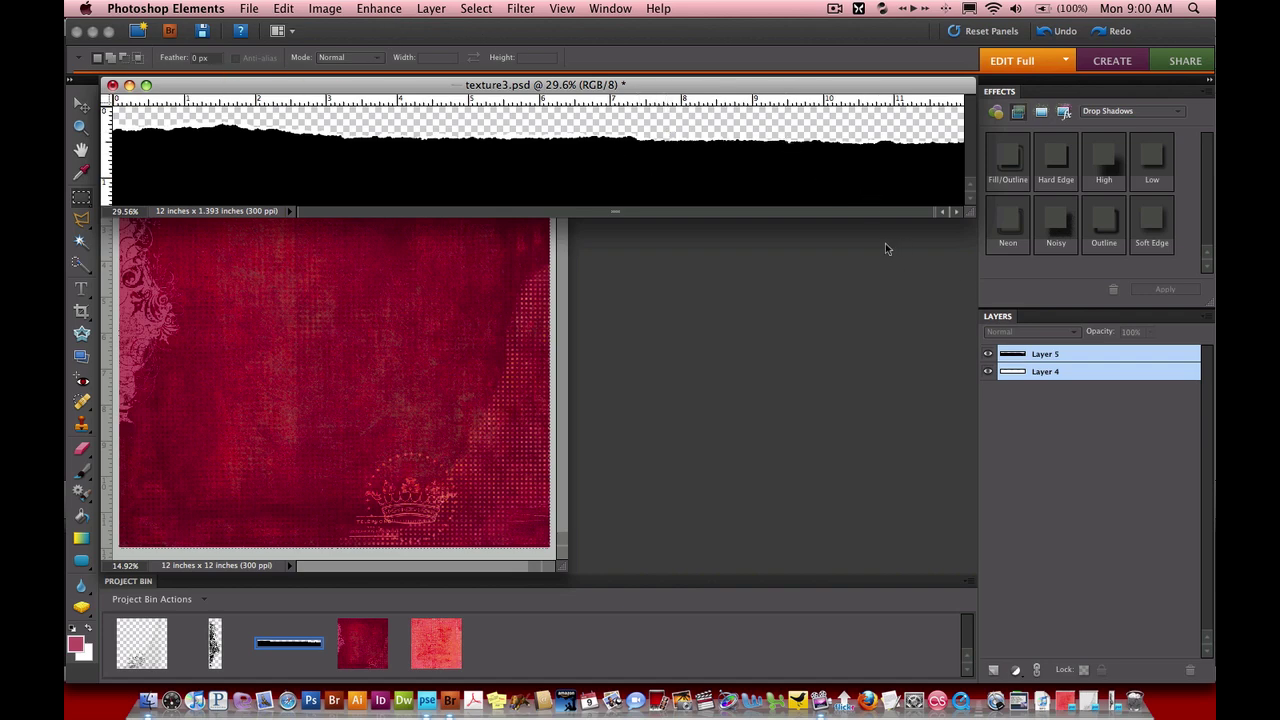
click(1040, 371)
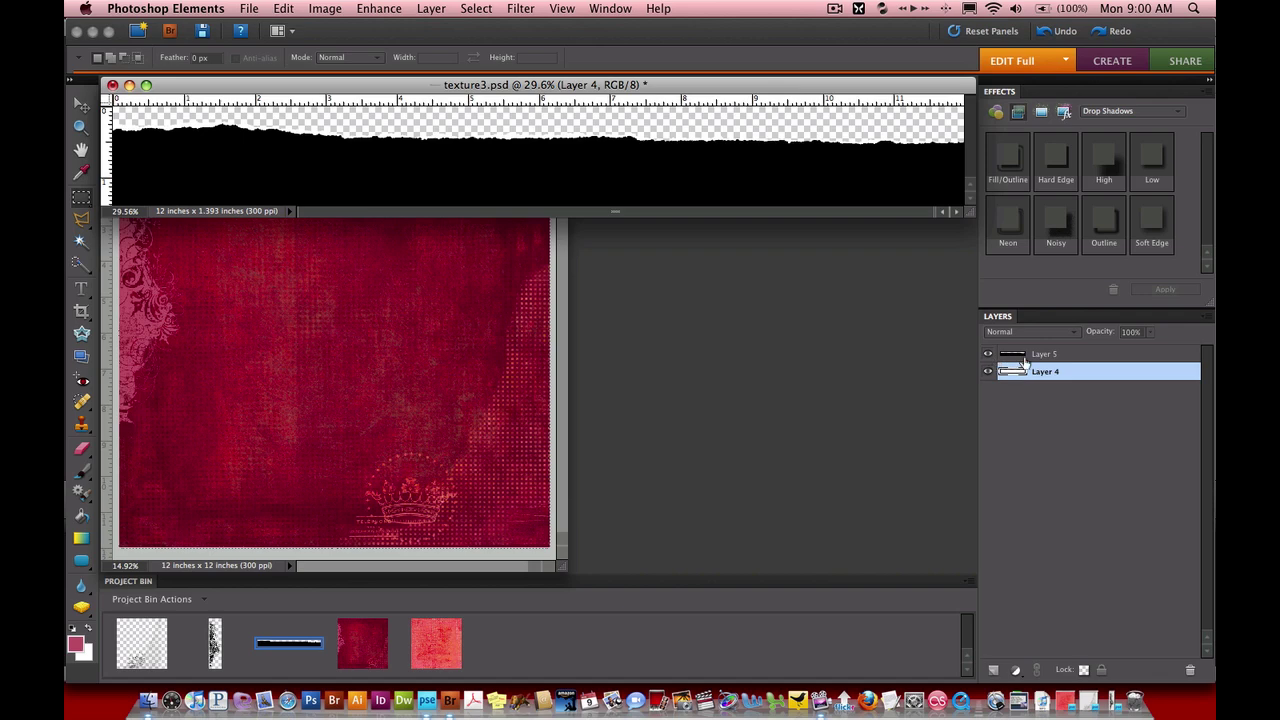
shift+click(1021, 360)
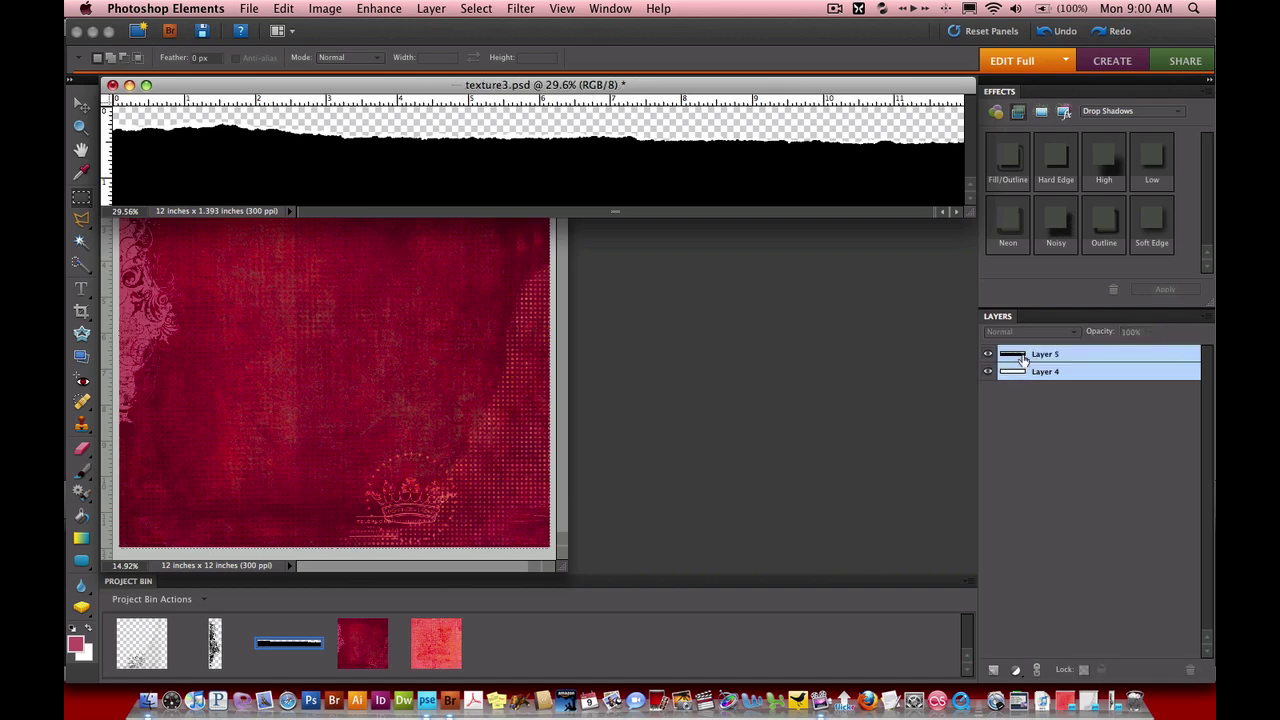
drag(1021, 360, 268, 432)
Step: Move the strip layers to the top of the stack and drag the strip to the bottom edge
drag(1096, 422, 1053, 352)
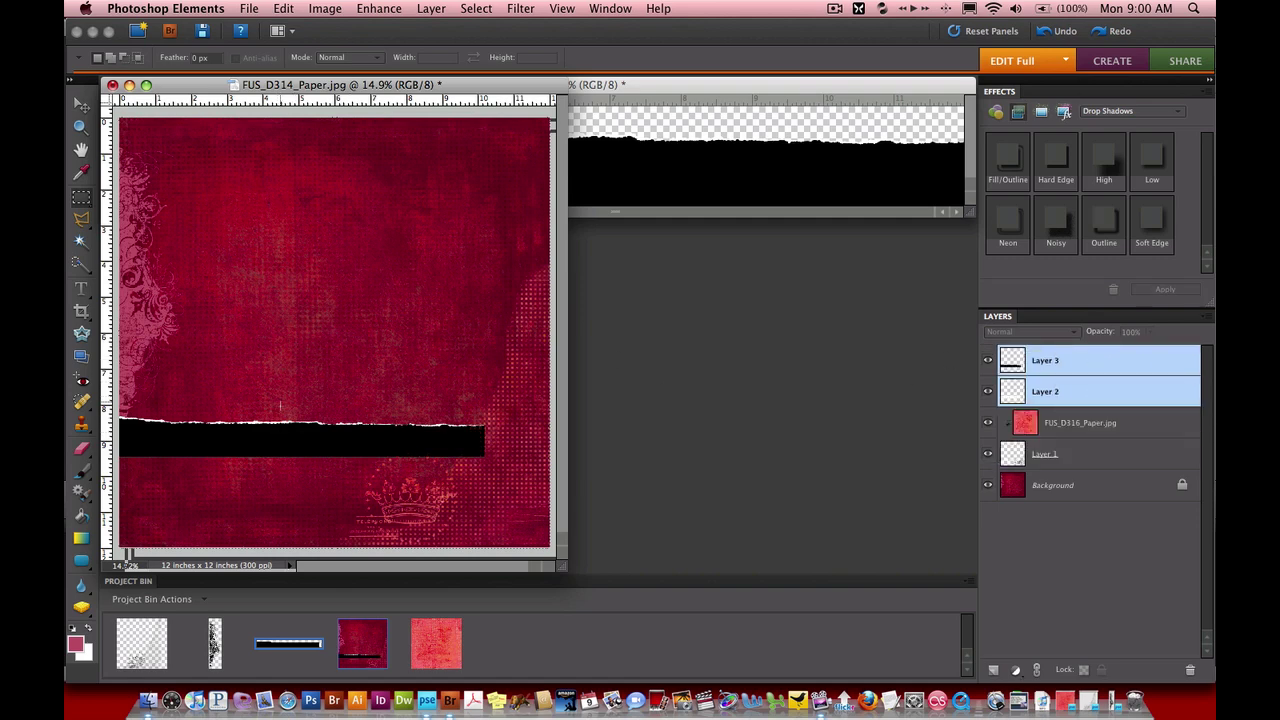
key(v)
drag(254, 438, 315, 535)
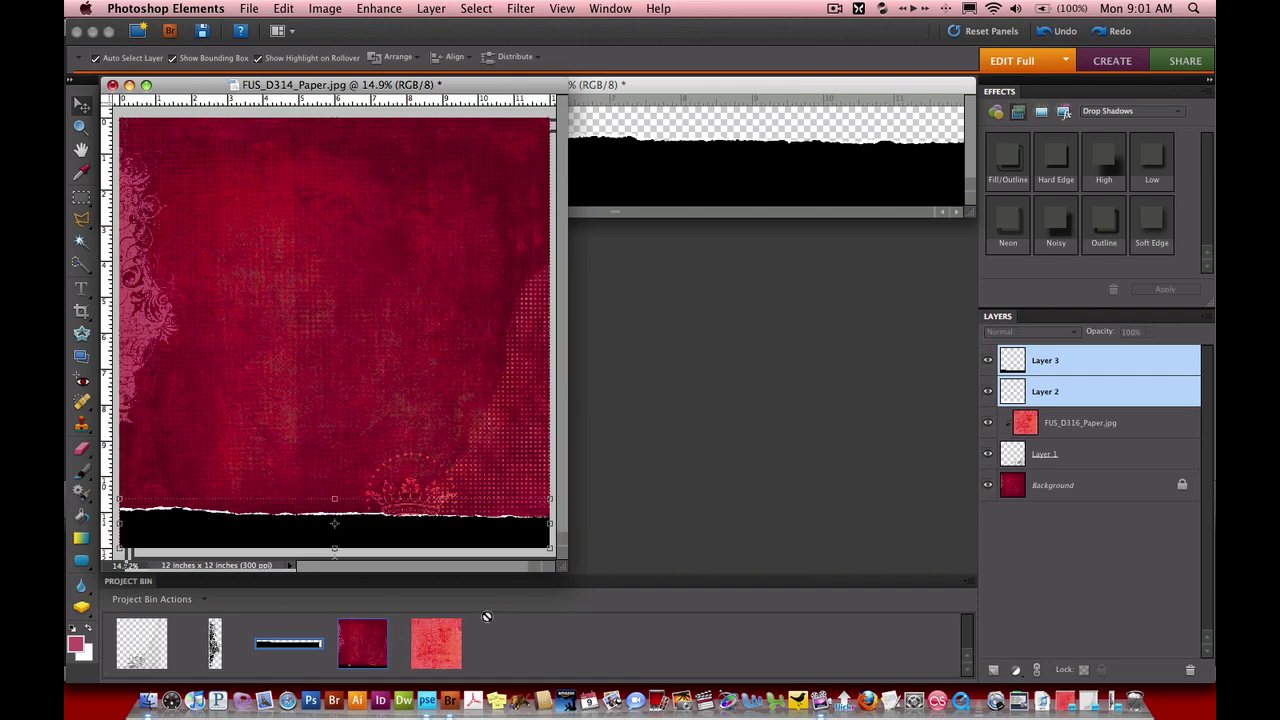
Step: Add a second FUS_D316 pink paper layer and clip it to the torn strip's Layer 3
click(433, 622)
drag(433, 622, 353, 371)
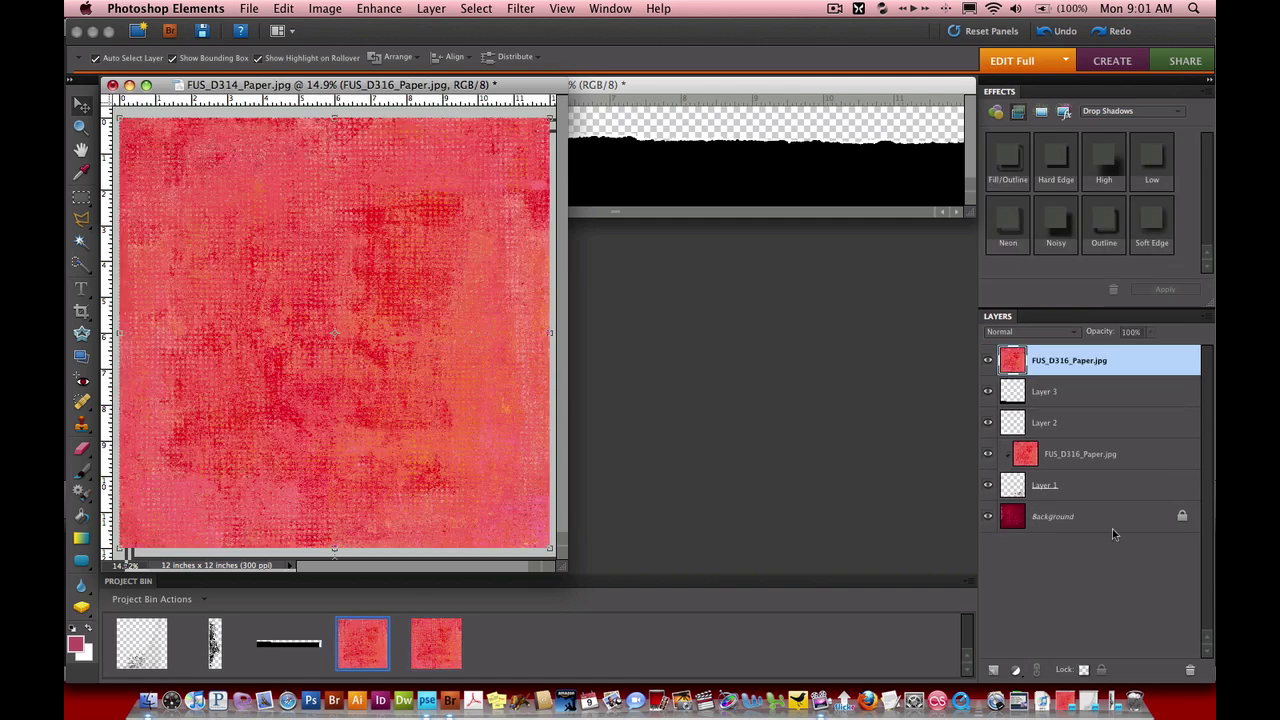
key(super+minus)
key(super+plus)
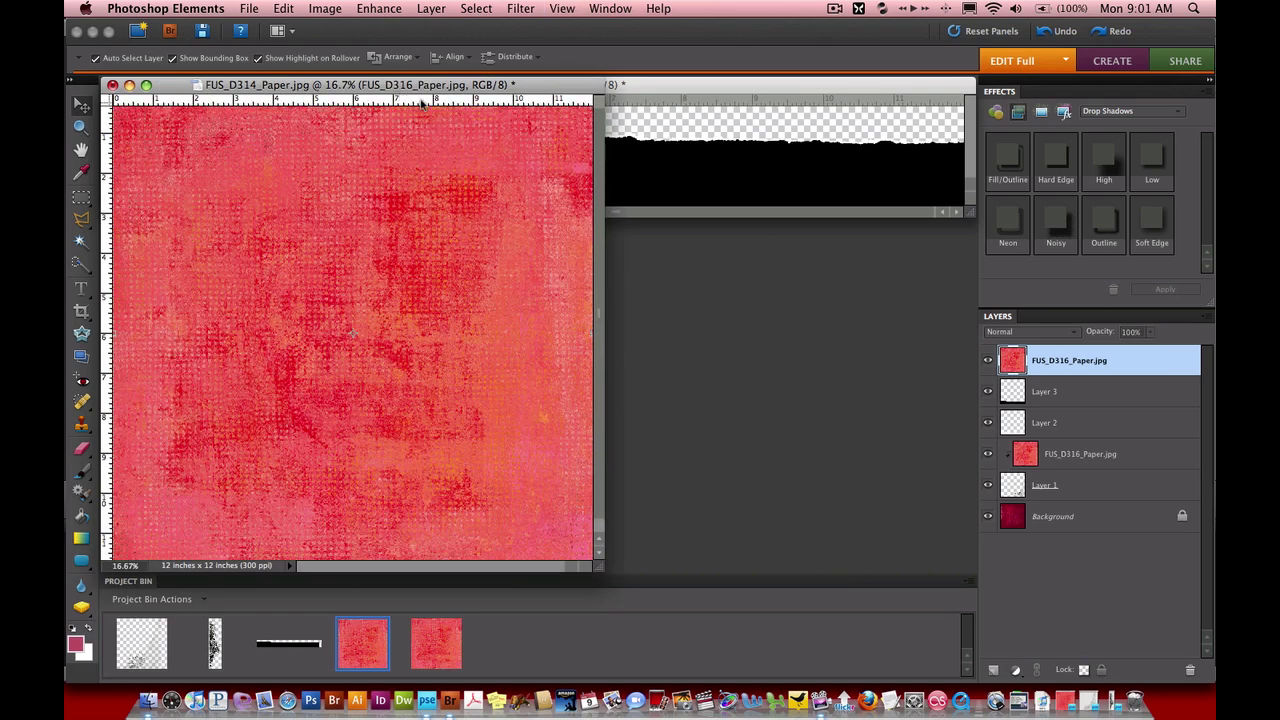
key(super+minus)
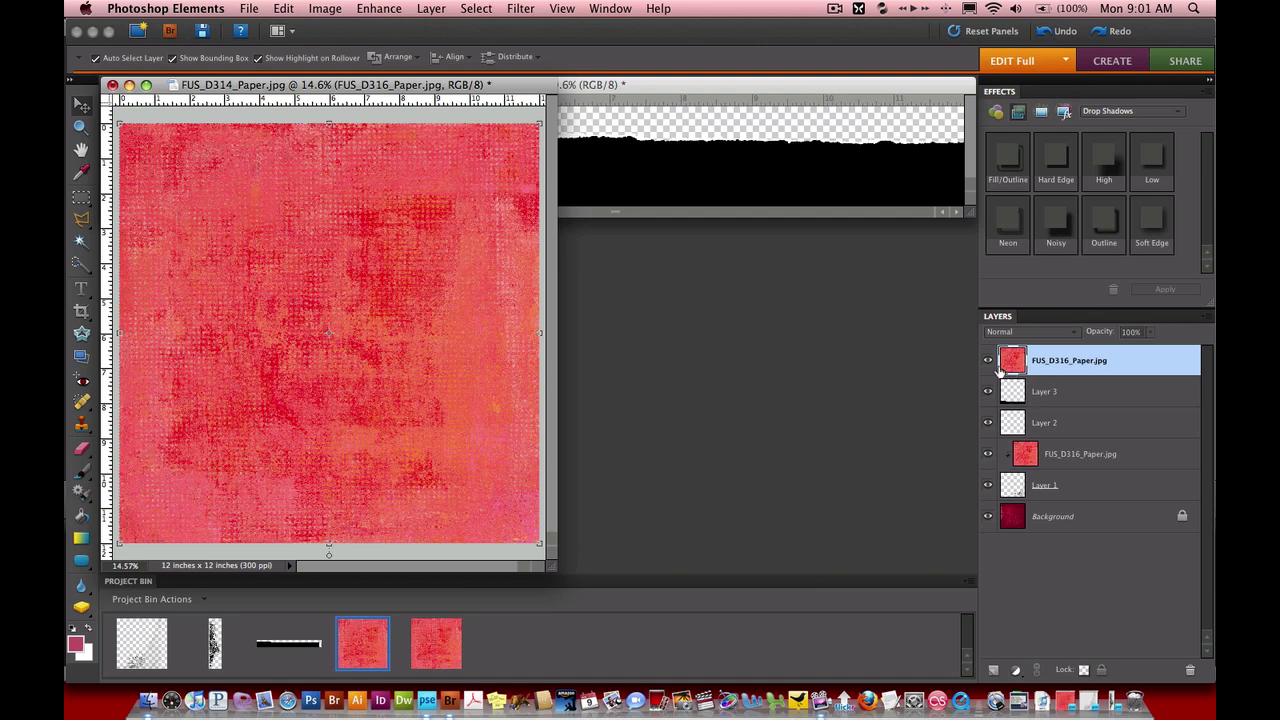
alt+click(998, 372)
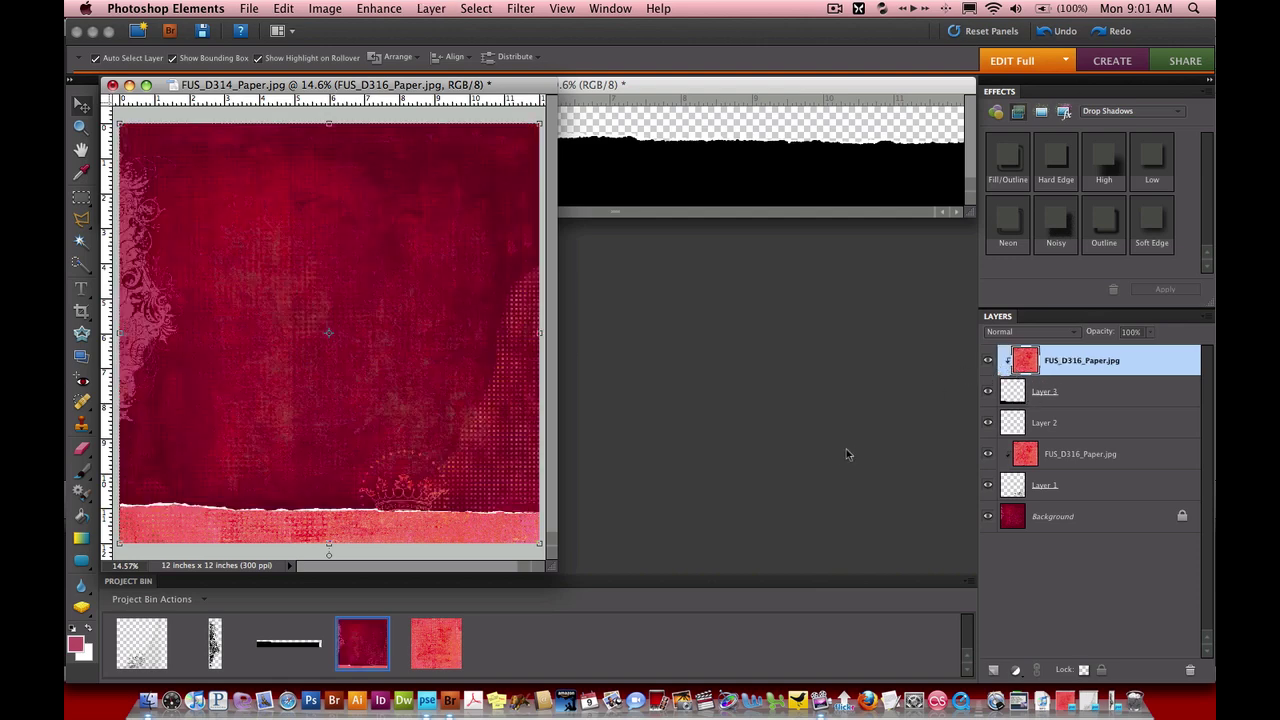
key(super+equal)
key(super+equal)
key(super+equal)
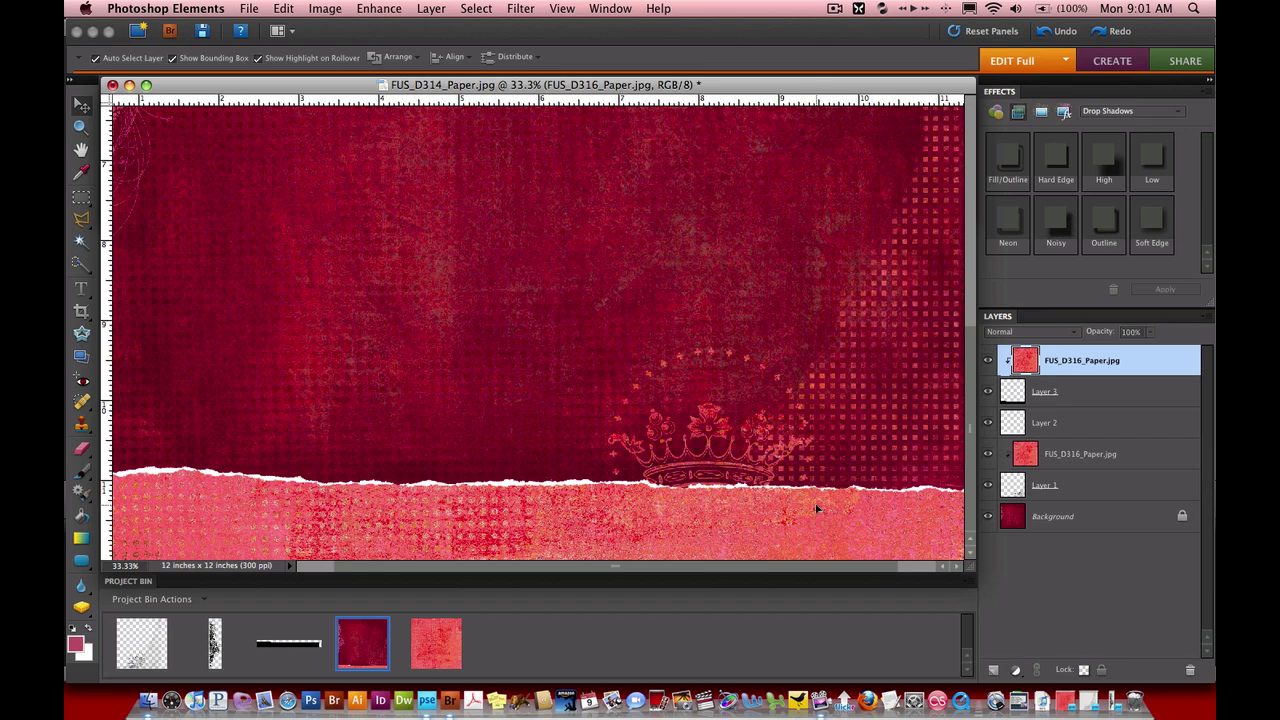
key(super+minus)
key(super+minus)
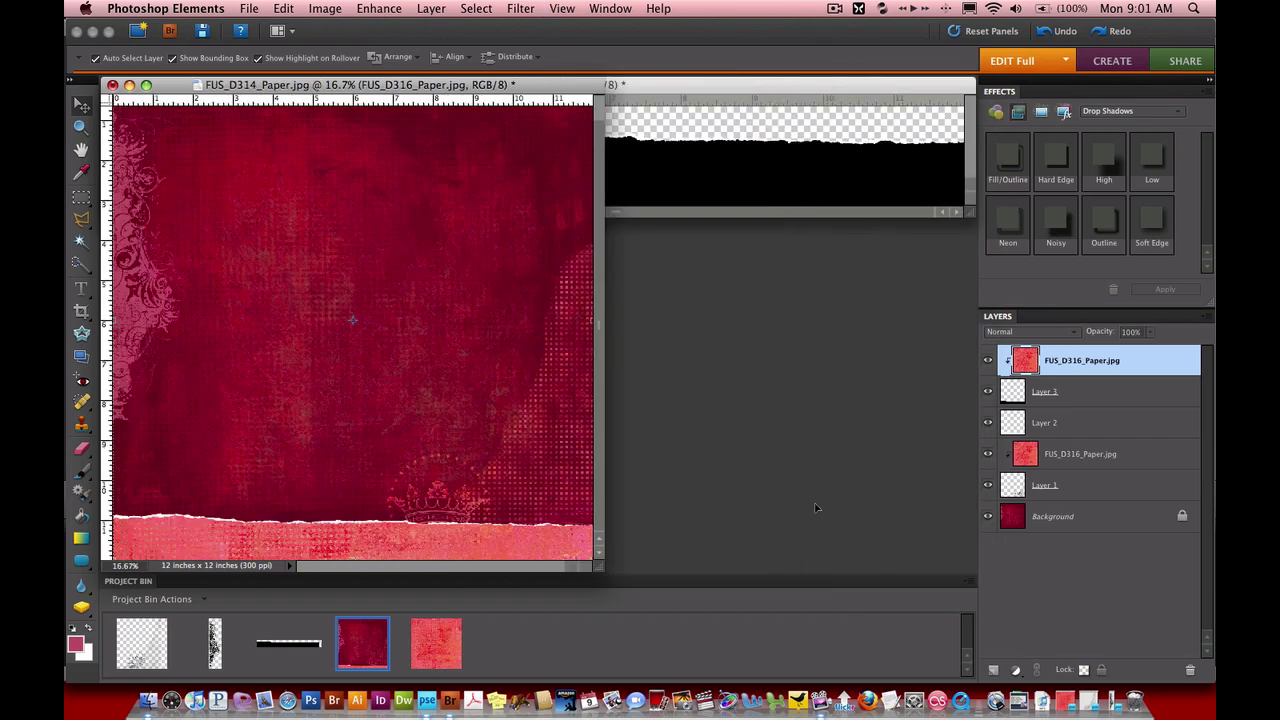